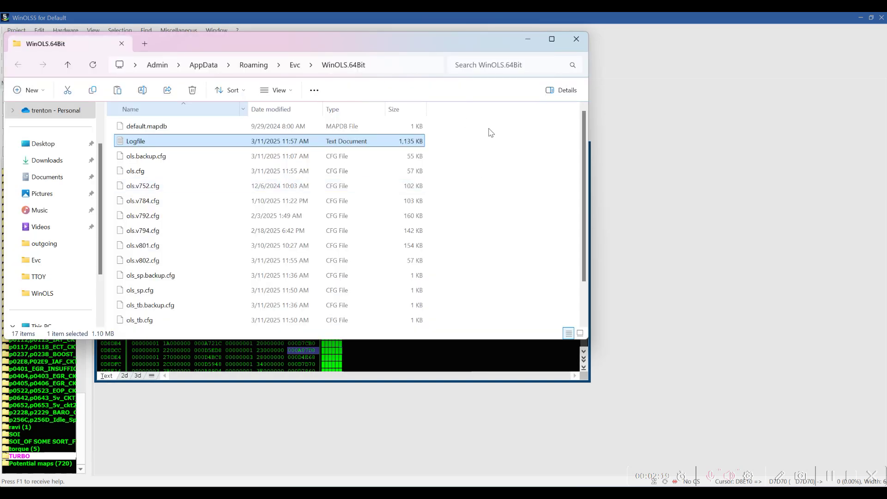
# Start marquee-selecting the config files in the AppData\Roaming\Evc\WinOLS.64Bit folder.
pyautogui.moveTo(512, 128); pyautogui.dragTo(363, 376)
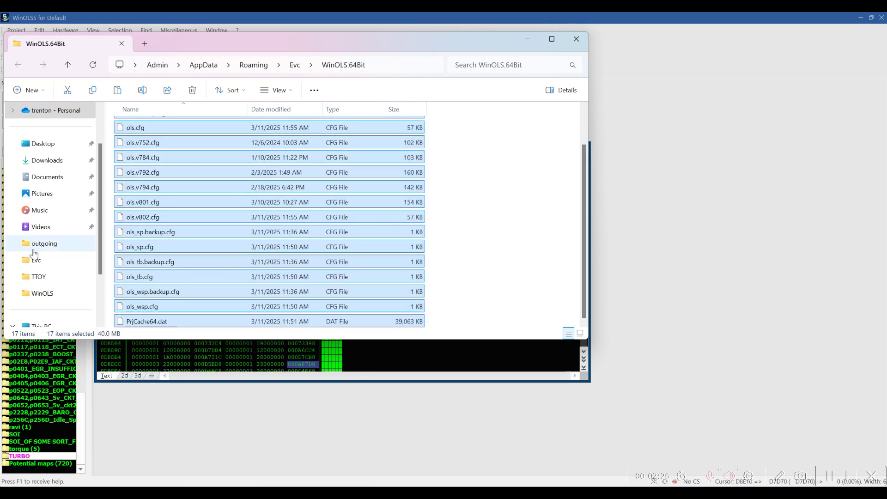
# Create a new folder on the Desktop named 'winols settings'.
pyautogui.scroll(3, 51, 208)
pyautogui.click(50, 202)
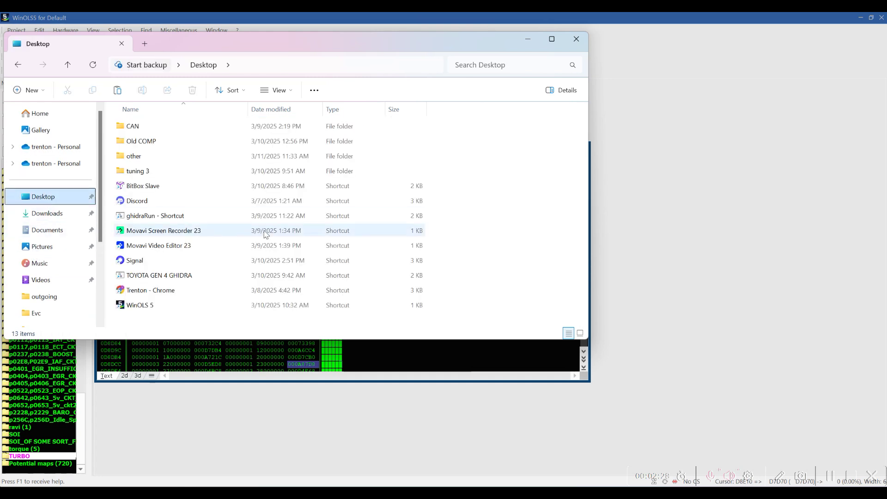
pyautogui.rightClick(504, 202)
pyautogui.moveTo(547, 306)
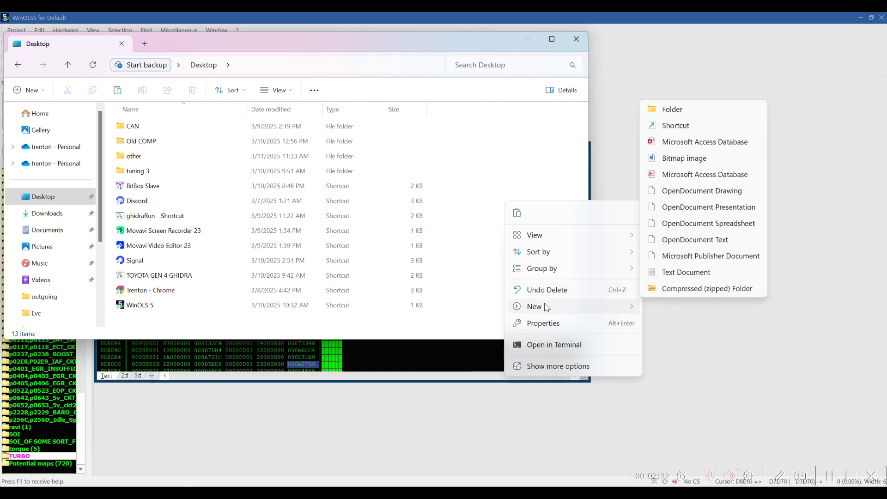
pyautogui.click(658, 110)
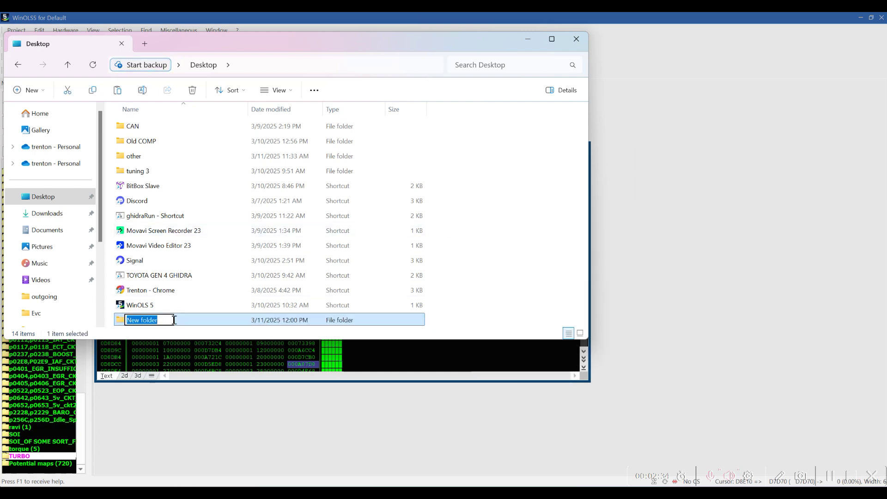
pyautogui.write('winols settings')
pyautogui.press('Return')
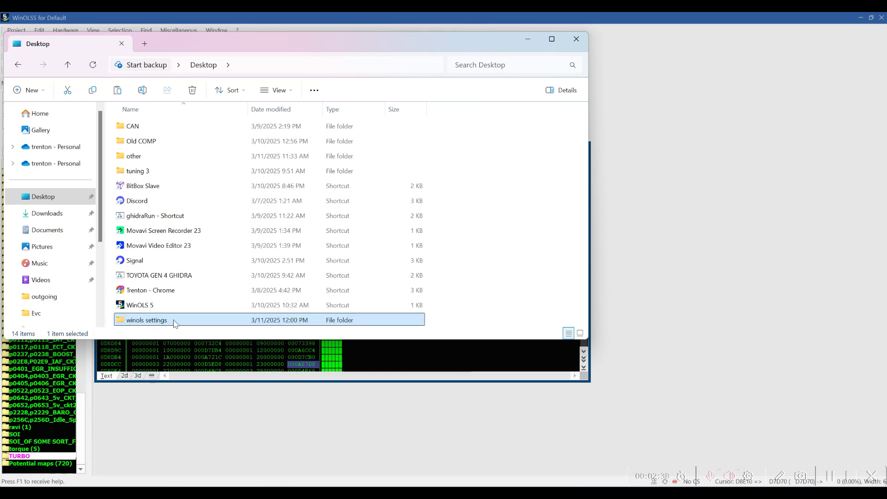
# Paste the copied config files into winols settings, then minimize that window.
pyautogui.doubleClick(175, 322)
pyautogui.hotkey('ctrl', 'v')
pyautogui.click(570, 202)
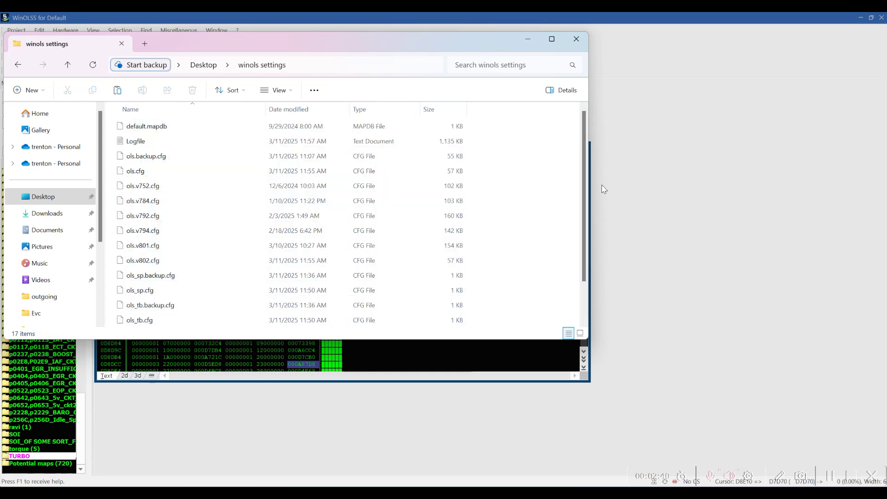
pyautogui.click(529, 39)
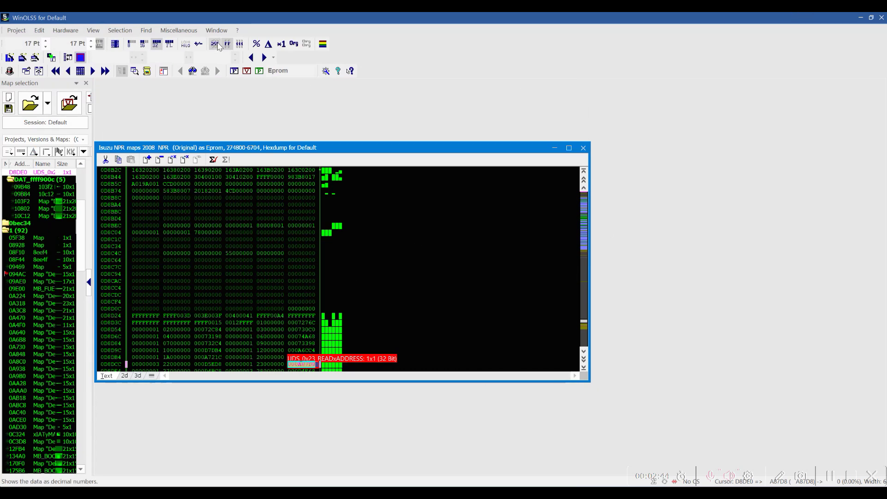
# View the Miscellaneous > Update + registration wizard and cancel it without running.
pyautogui.click(179, 30)
pyautogui.click(185, 41)
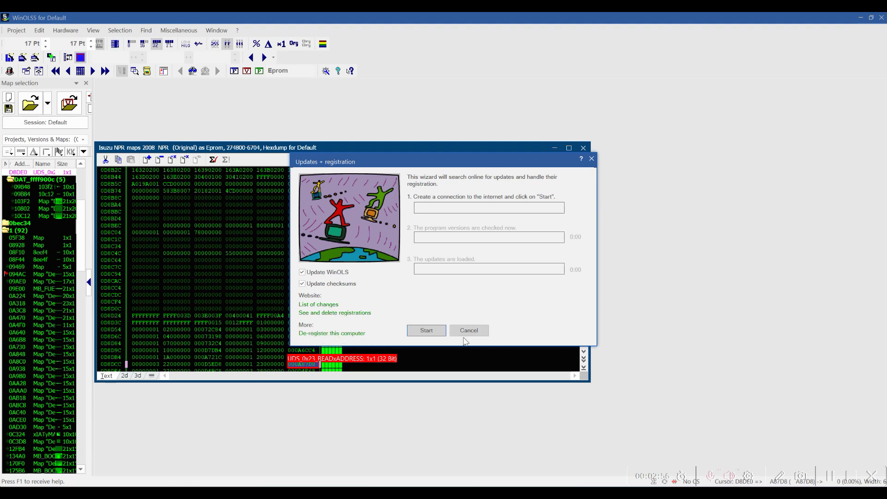
pyautogui.click(591, 159)
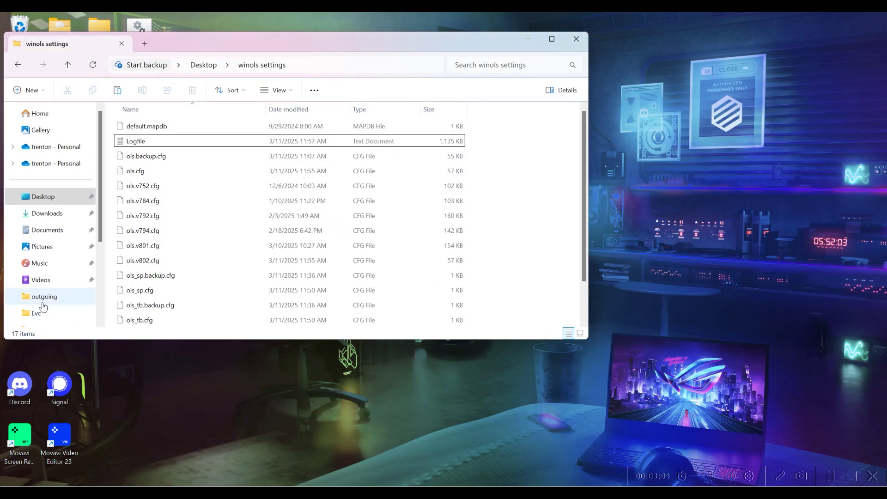
# Browse to C:\Users\Public\Evc and select the WinOLS project folder.
pyautogui.scroll(-3, 28, 294)
pyautogui.click(45, 277)
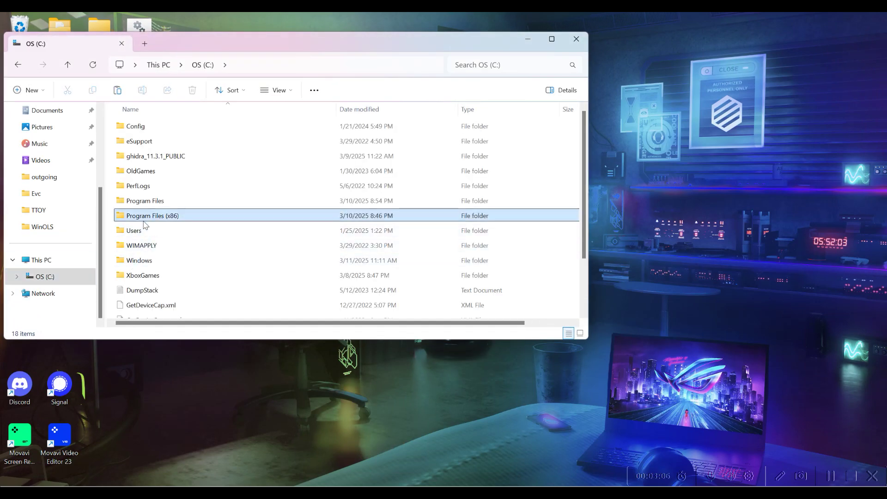
pyautogui.doubleClick(144, 232)
pyautogui.doubleClick(141, 141)
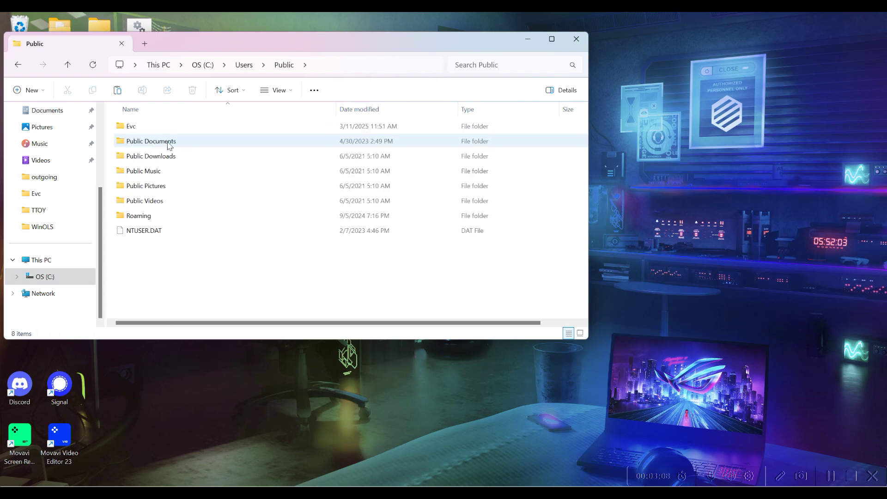
pyautogui.doubleClick(144, 126)
pyautogui.click(148, 129)
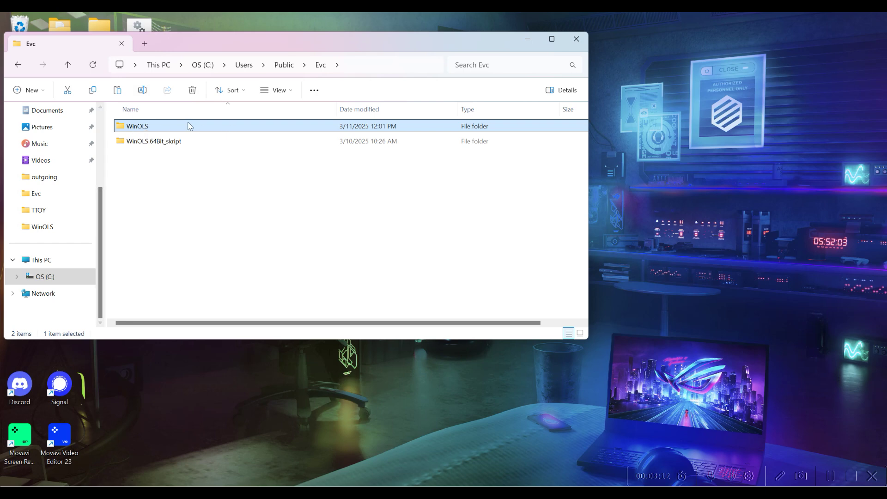
# Paste a copy of WinOLS onto the Desktop, delete the original, and close Explorer.
pyautogui.moveTo(206, 48); pyautogui.dragTo(434, 86)
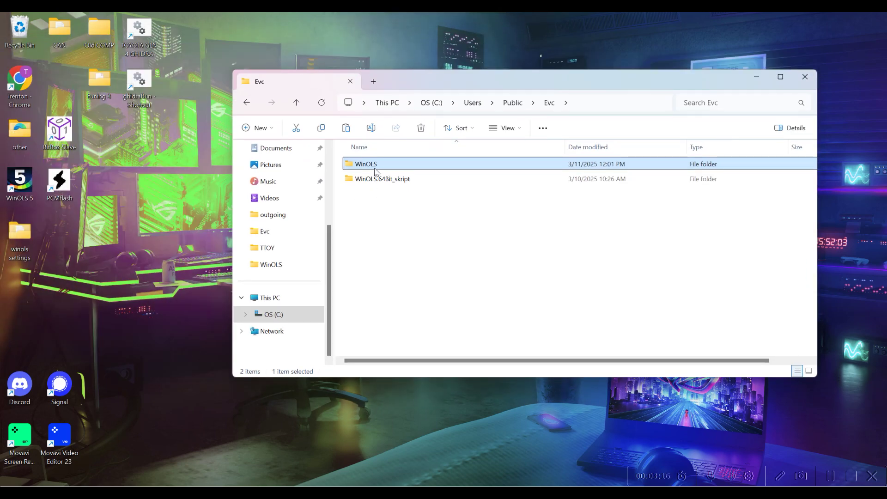
pyautogui.click(101, 232)
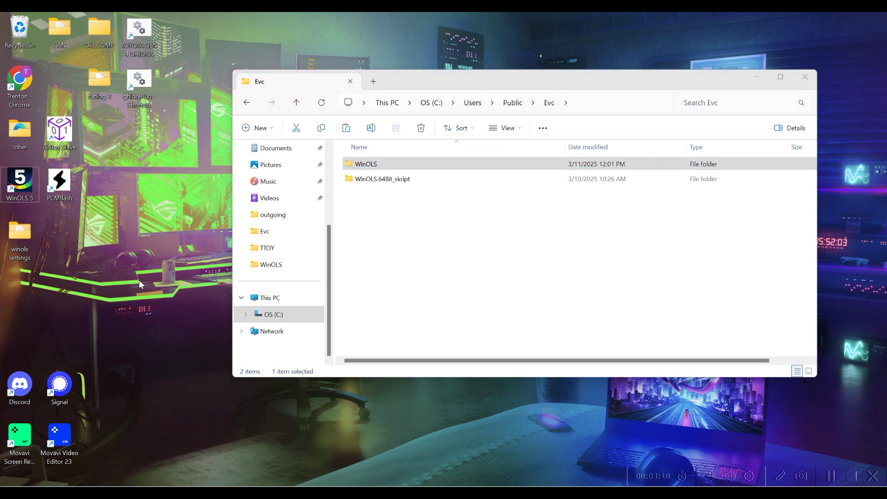
pyautogui.hotkey('ctrl', 'v')
pyautogui.moveTo(16, 292); pyautogui.dragTo(64, 246)
pyautogui.click(375, 164)
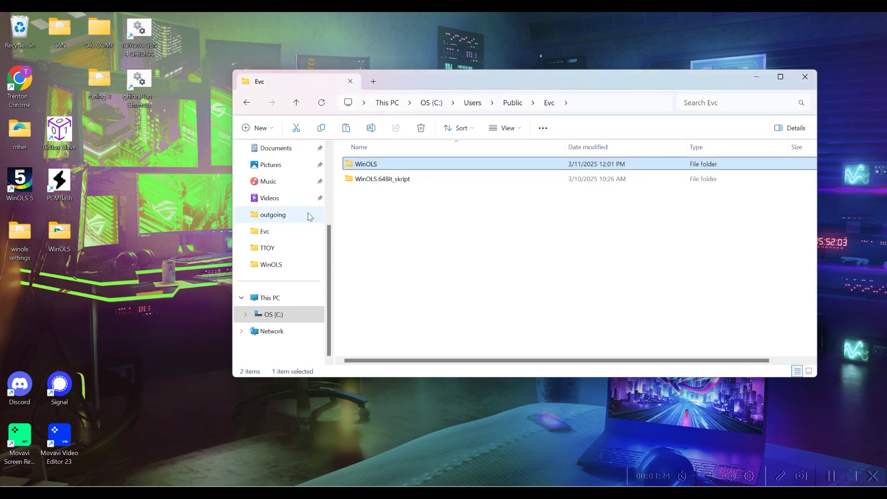
pyautogui.moveTo(365, 168)
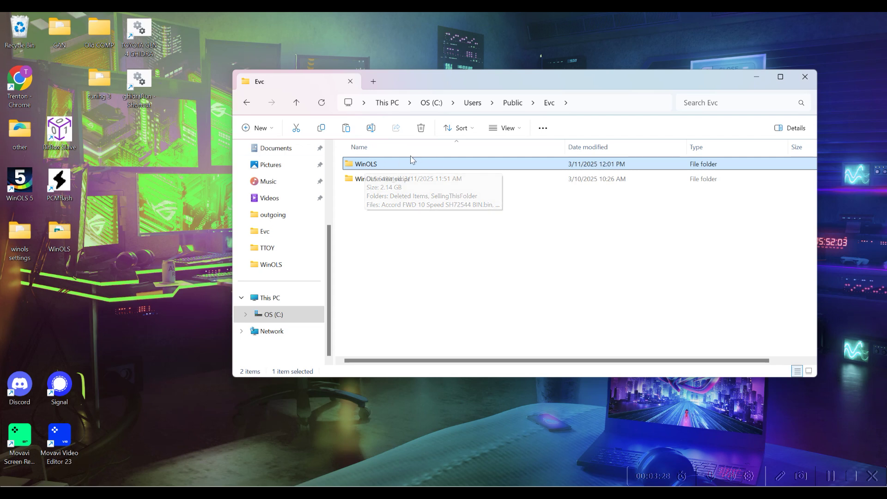
pyautogui.press('Delete')
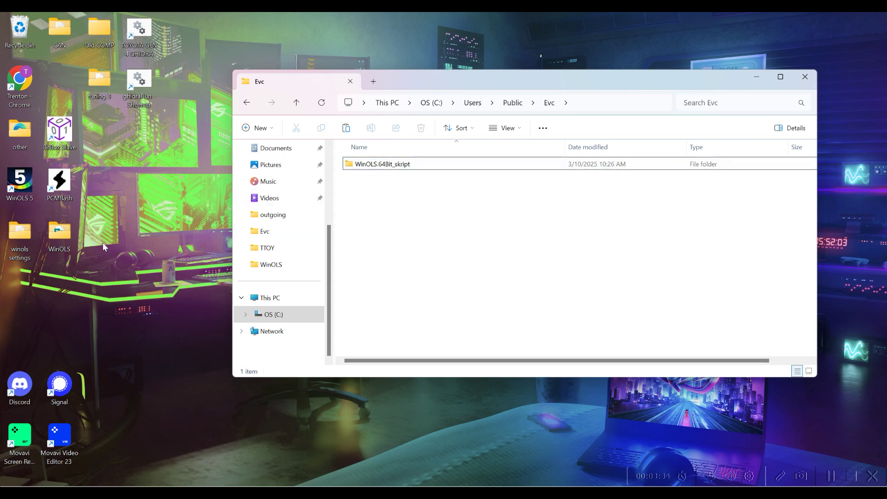
pyautogui.click(805, 78)
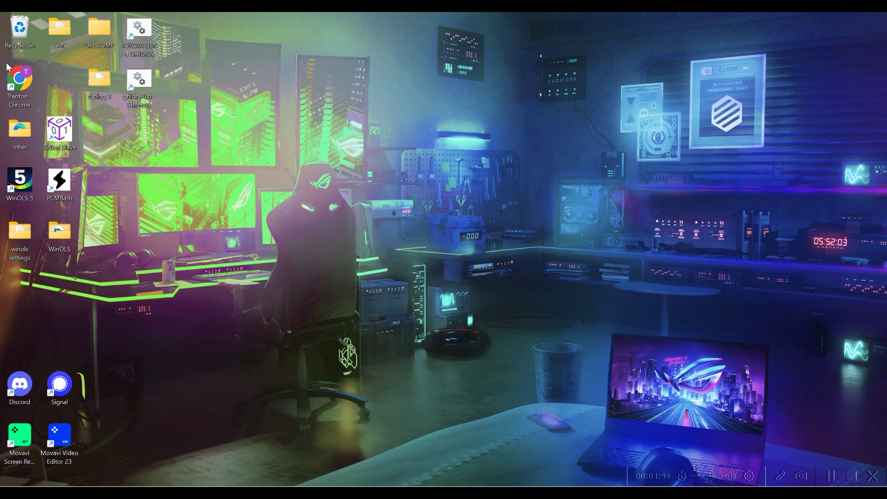
# Relaunch WinOLS 5, dismiss the projects message, open Project > Open..., and start File Explorer.
pyautogui.doubleClick(20, 179)
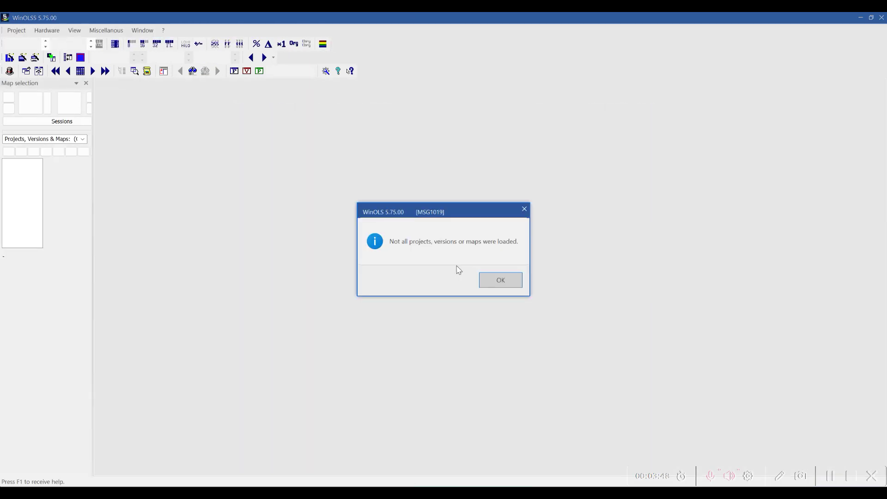
pyautogui.click(503, 280)
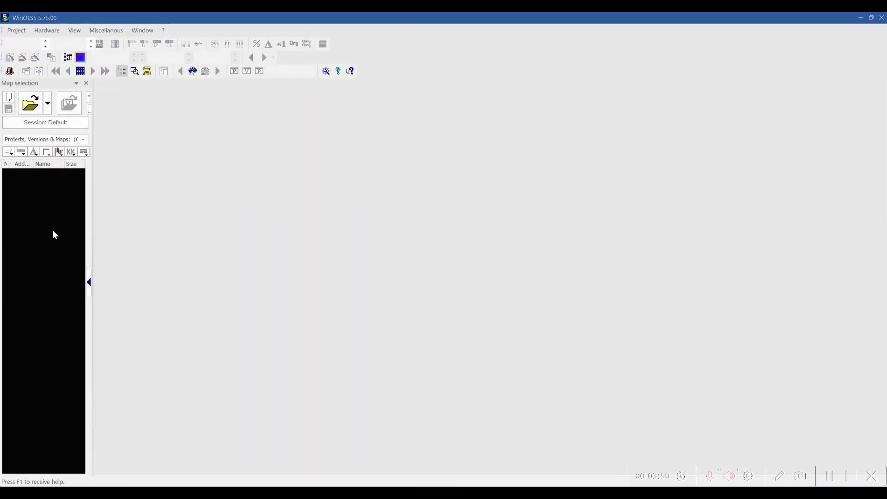
pyautogui.click(17, 30)
pyautogui.click(21, 41)
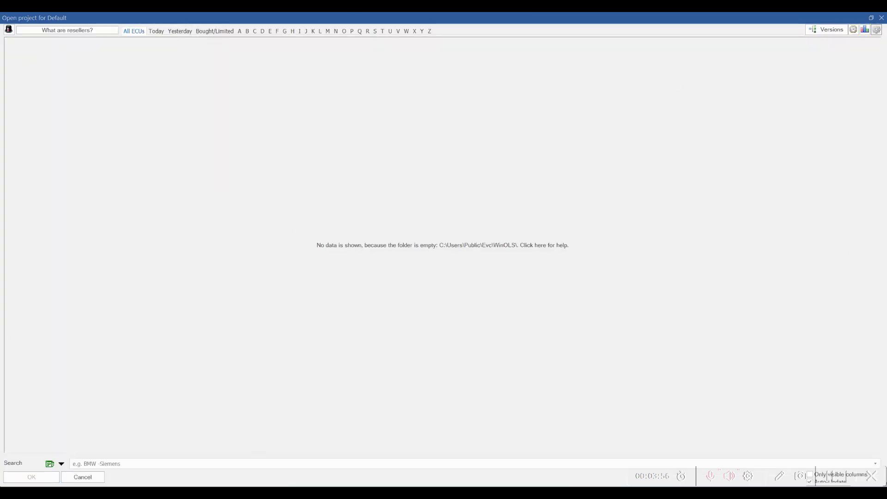
pyautogui.press('super+e')
pyautogui.scroll(-3, 273, 326)
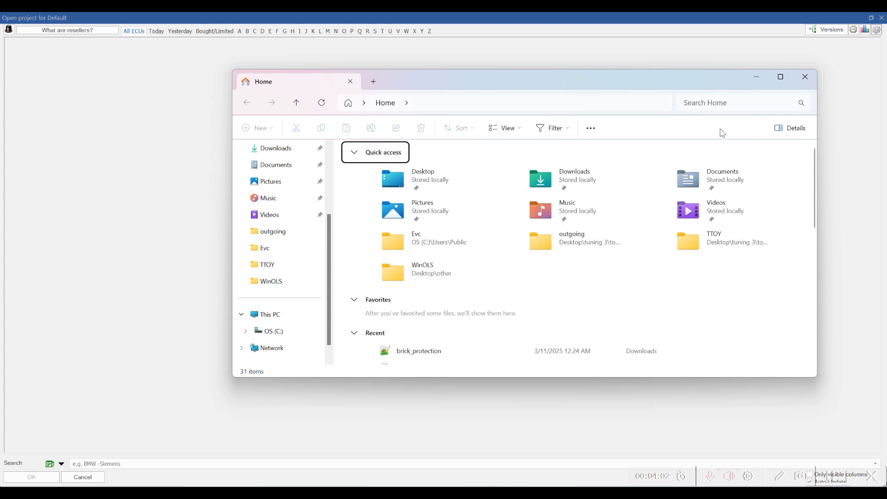
# Browse to C:\Users\Public\Evc and shift that Explorer window to the left.
pyautogui.moveTo(656, 82); pyautogui.dragTo(553, 105)
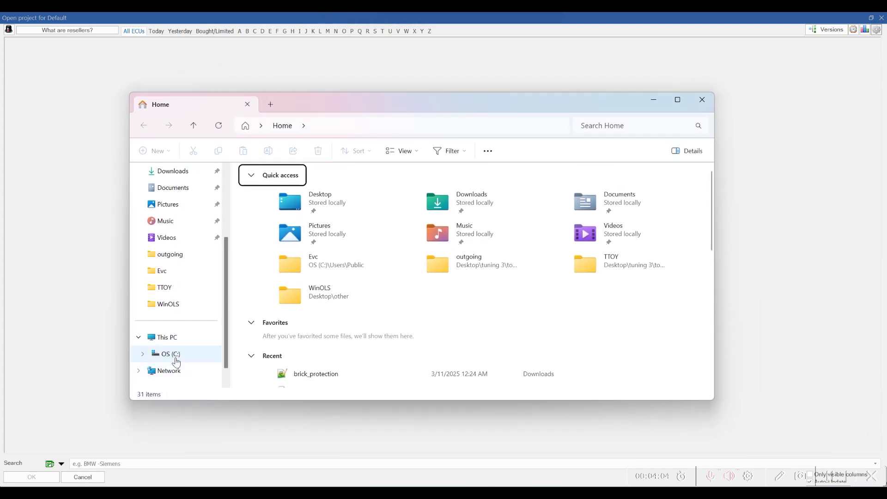
pyautogui.click(197, 354)
pyautogui.doubleClick(270, 291)
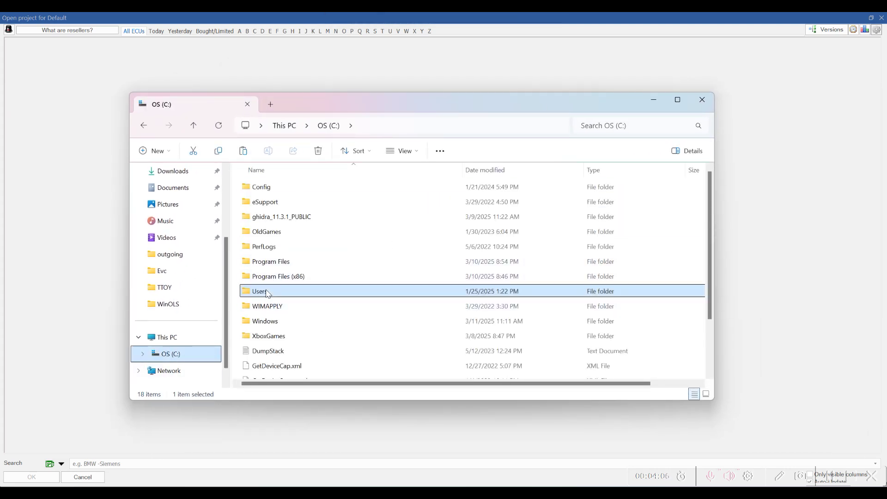
pyautogui.doubleClick(261, 201)
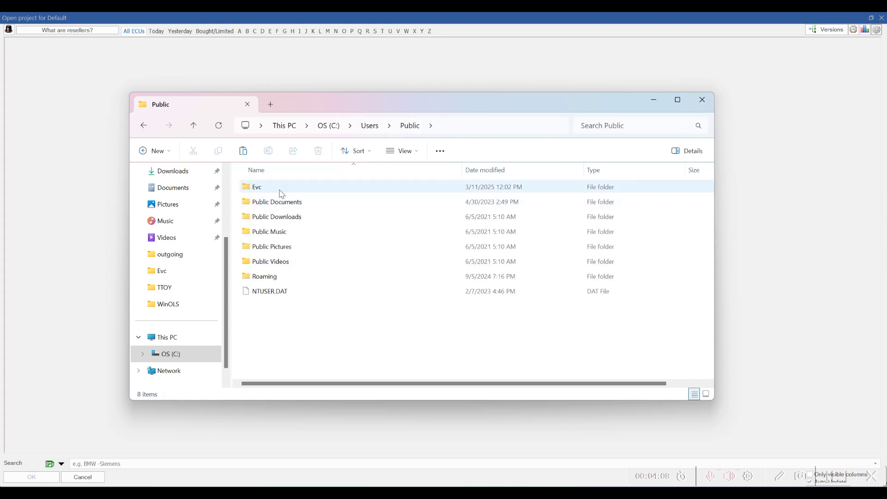
pyautogui.doubleClick(278, 187)
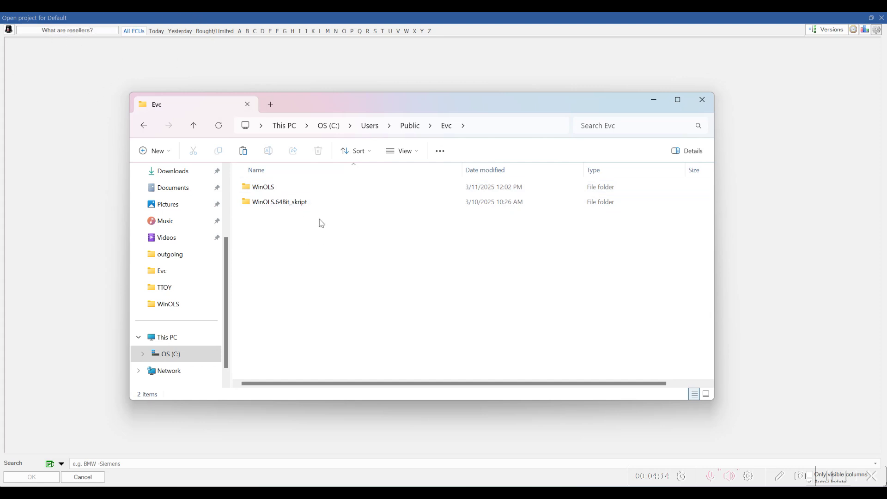
pyautogui.moveTo(400, 106); pyautogui.dragTo(301, 123)
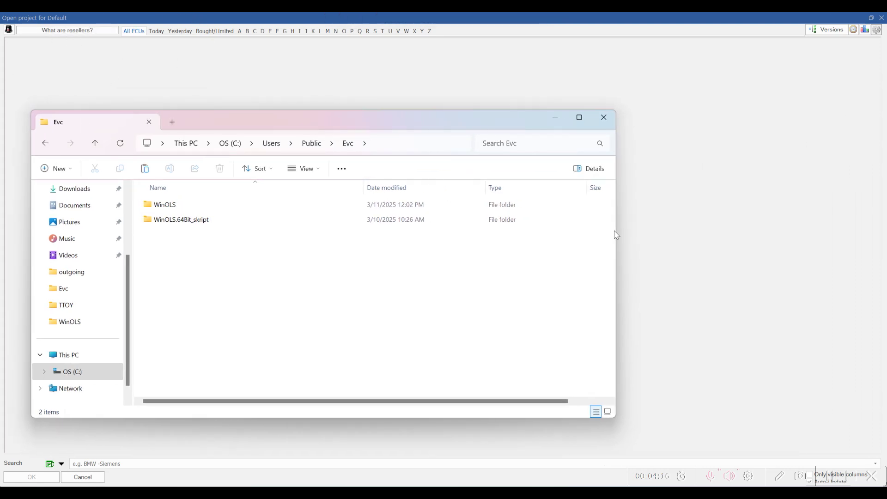
pyautogui.moveTo(617, 226); pyautogui.dragTo(482, 229)
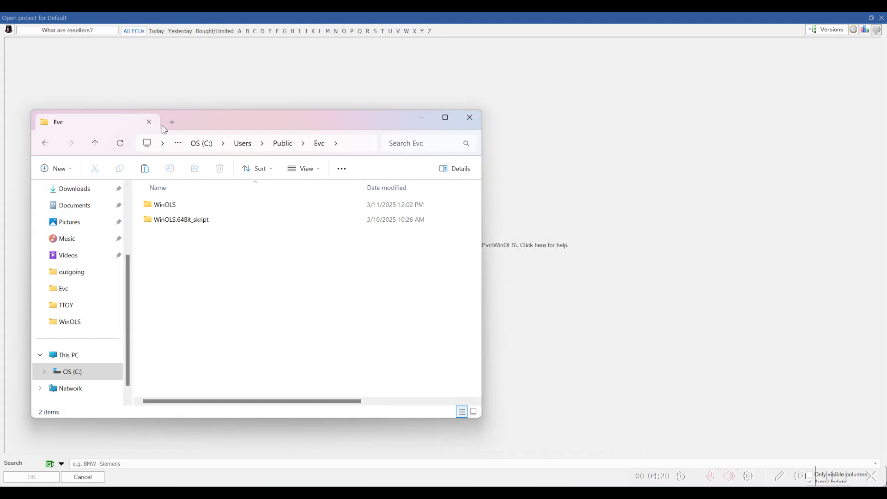
# Drag the Desktop WinOLS folder into Evc from a second window, then close the Open project dialog.
pyautogui.click(175, 128)
pyautogui.moveTo(227, 123); pyautogui.dragTo(573, 183)
pyautogui.scroll(-5, 601, 287)
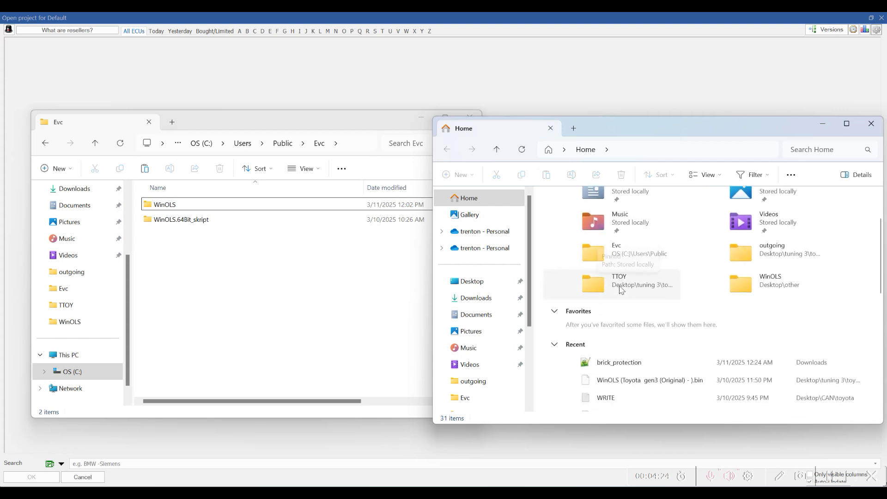
pyautogui.click(478, 283)
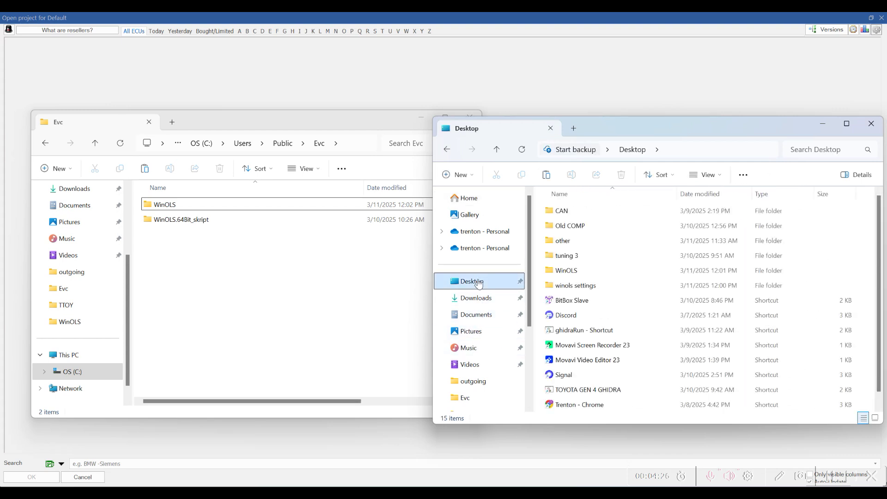
pyautogui.click(571, 274)
pyautogui.moveTo(571, 274); pyautogui.dragTo(203, 268)
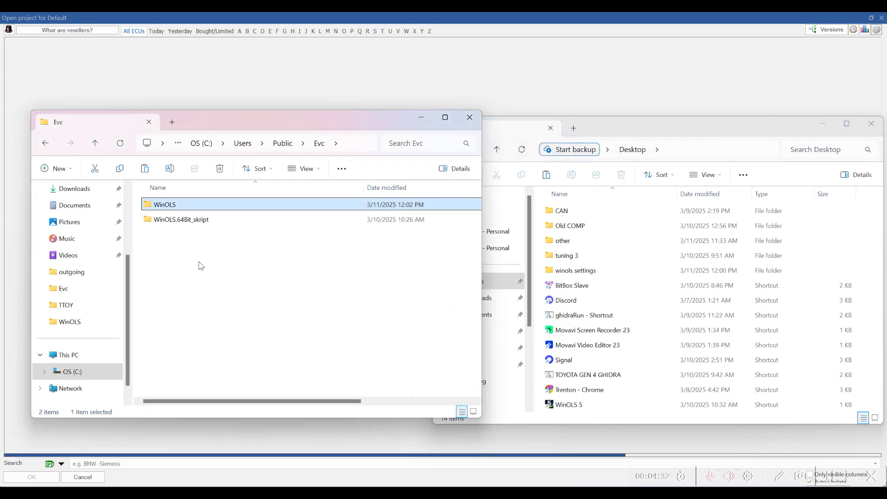
pyautogui.moveTo(288, 126); pyautogui.dragTo(671, 33)
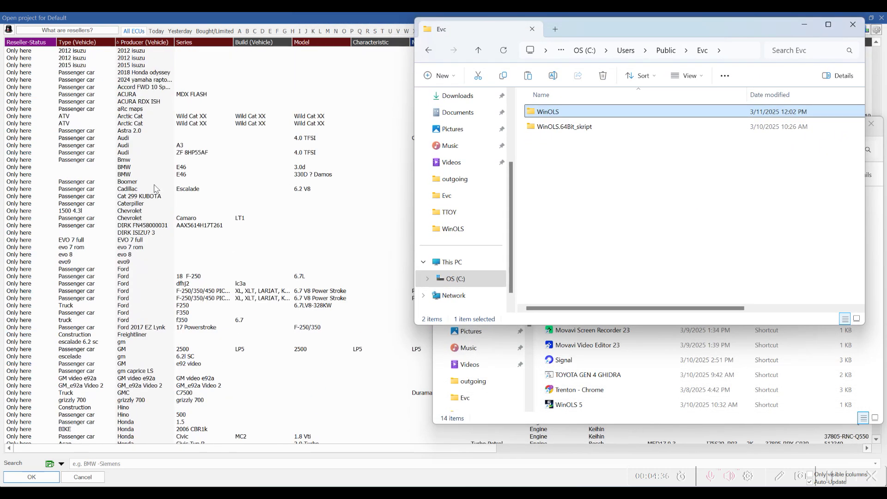
pyautogui.click(883, 19)
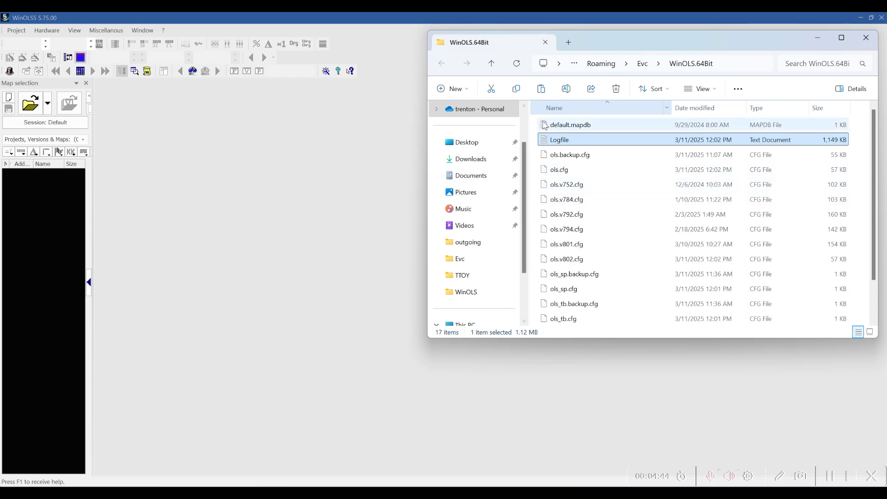
# Open Desktop\winols settings in a separate window and copy all 17 backup files.
pyautogui.moveTo(649, 41); pyautogui.dragTo(266, 84)
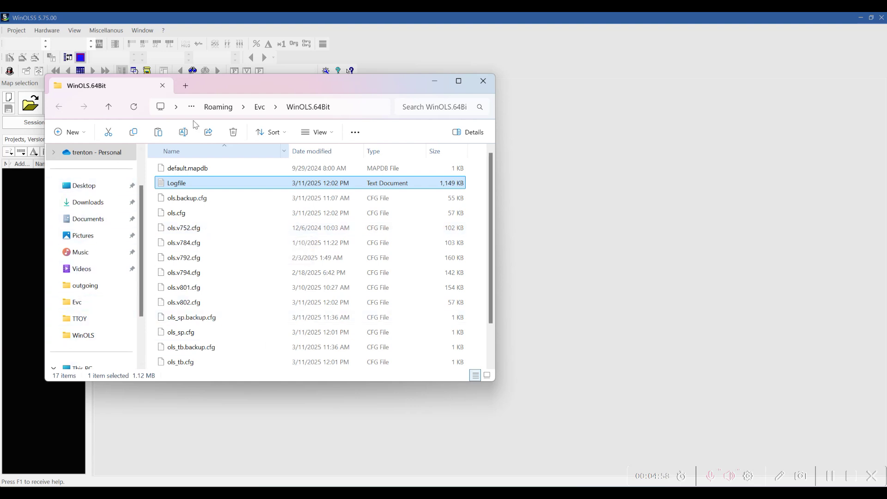
pyautogui.click(186, 86)
pyautogui.moveTo(218, 86); pyautogui.dragTo(689, 281)
pyautogui.scroll(-3, 490, 342)
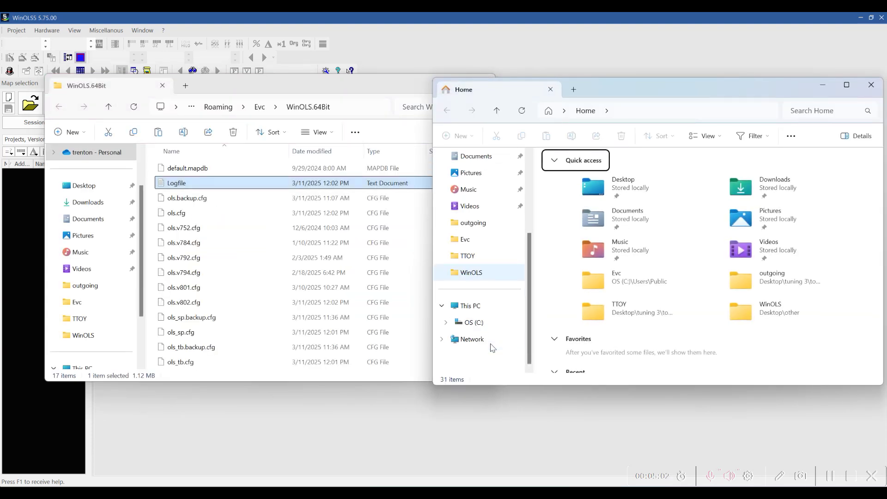
pyautogui.scroll(2, 481, 277)
pyautogui.click(473, 172)
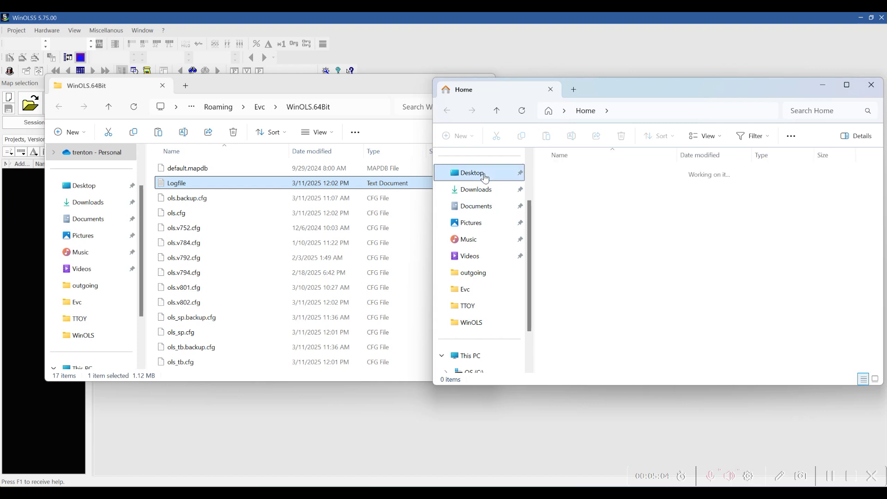
pyautogui.doubleClick(585, 232)
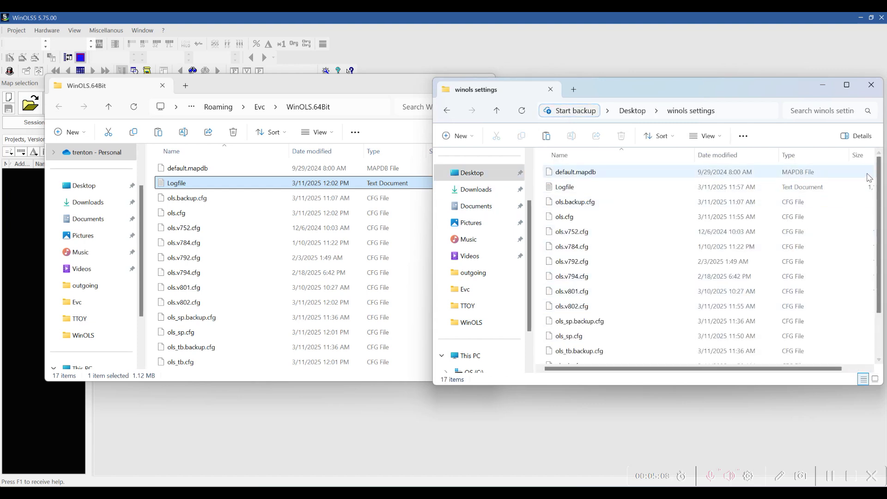
pyautogui.click(812, 254)
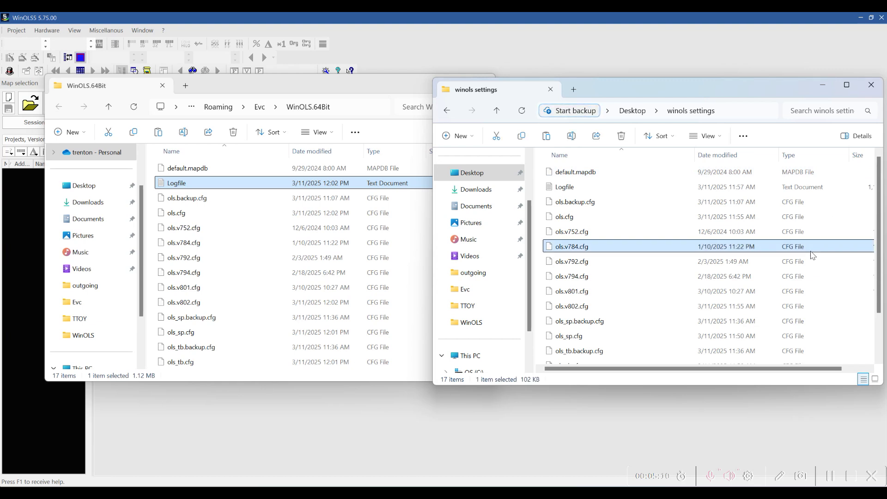
pyautogui.hotkey('ctrl', 'a')
# Paste the 17 backup files into the WinOLS.64Bit config folder over the existing ones.
pyautogui.click(323, 318)
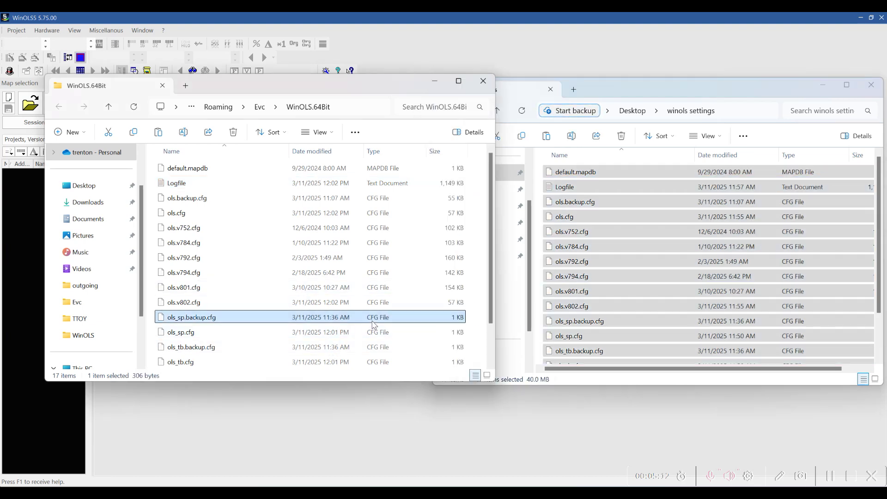
pyautogui.moveTo(489, 291); pyautogui.dragTo(491, 328)
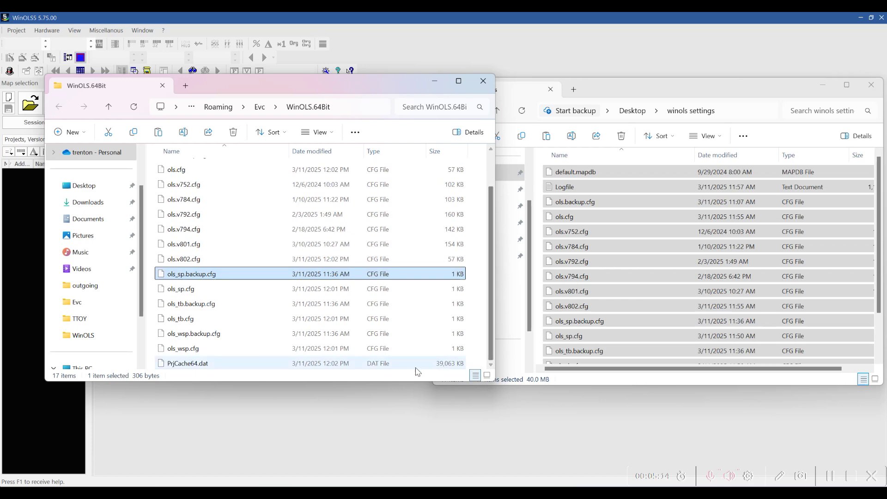
pyautogui.scroll(1, 388, 222)
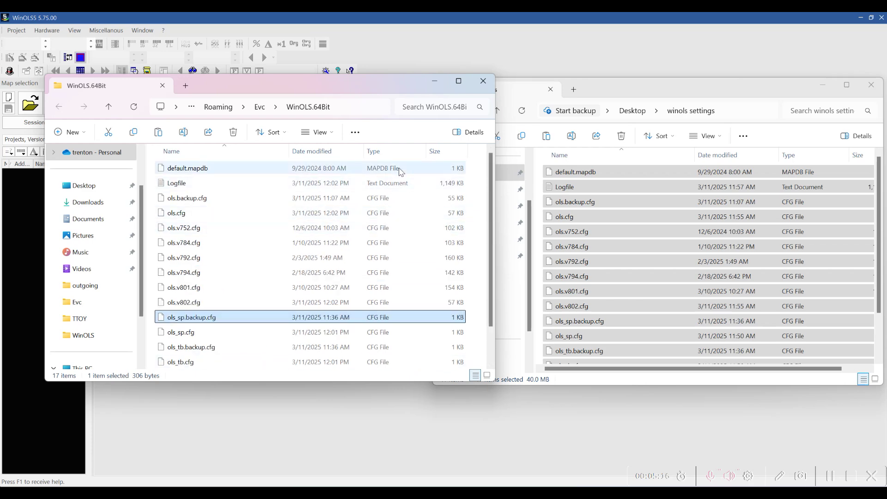
pyautogui.click(397, 170)
pyautogui.scroll(-1, 390, 250)
pyautogui.keyDown('shift'); pyautogui.click(374, 365); pyautogui.keyUp('shift')
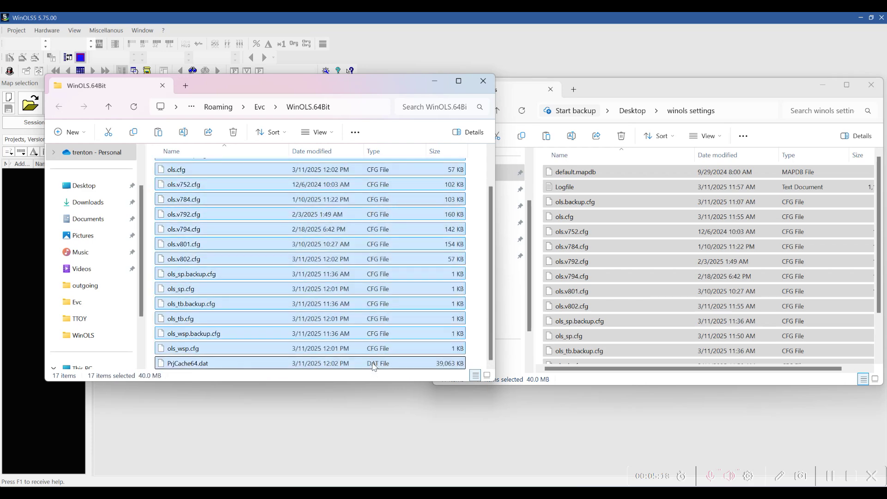
pyautogui.hotkey('ctrl', 'v')
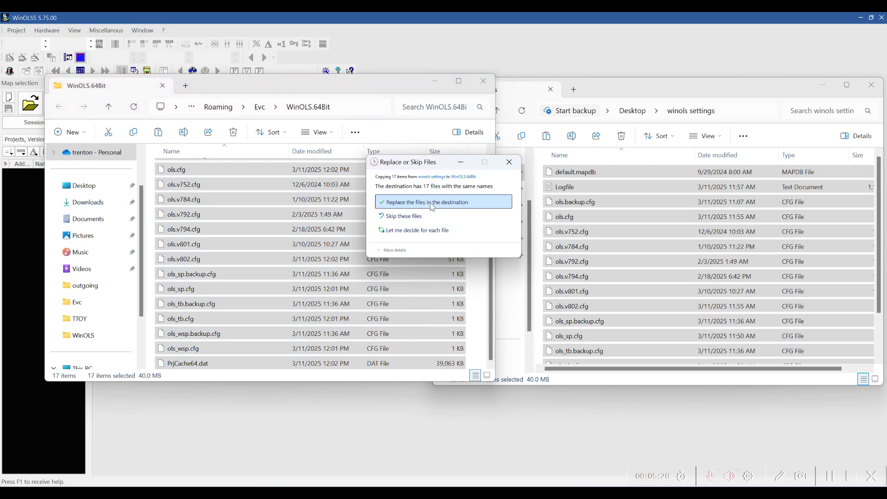